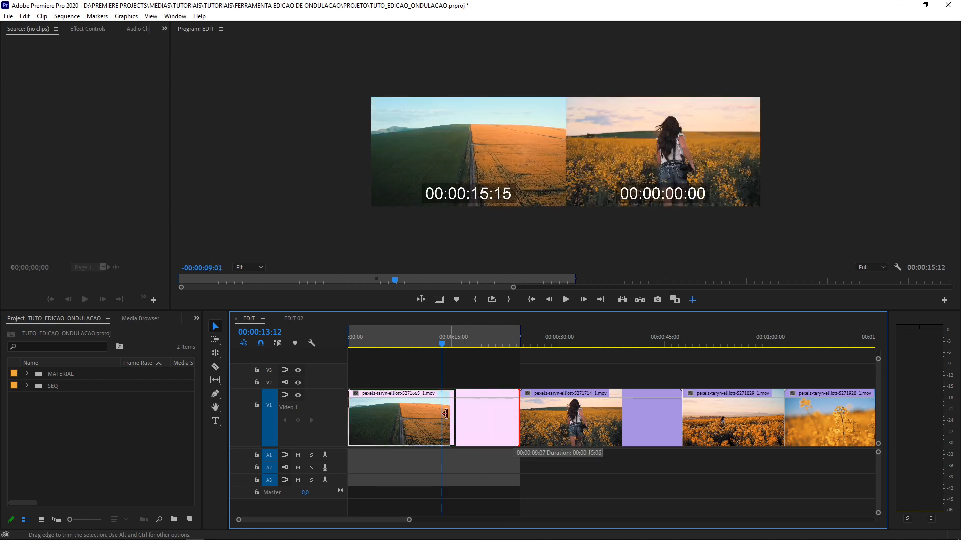
# - Try closing the gap after the trimmed first clip by moving all following clips against it, and undo the manual trim
pyautogui.press('-')
pyautogui.moveTo(485, 362); pyautogui.dragTo(769, 437)
pyautogui.moveTo(473, 413); pyautogui.dragTo(438, 413)
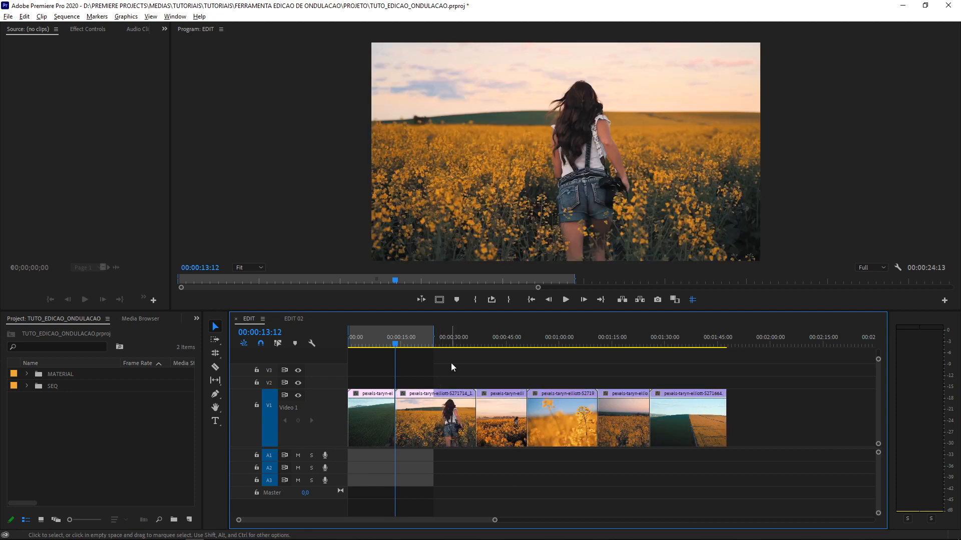
pyautogui.hotkey('ctrl', 'z')
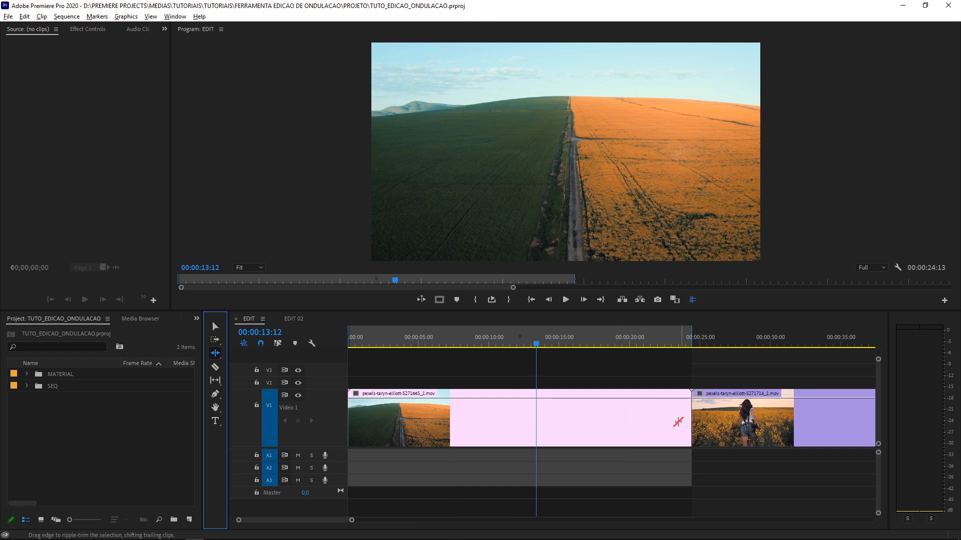
# - Ripple-trim the first clip's end to the playhead at 00:00:13:12 in the EDIT sequence, and extend it outward again
pyautogui.press('-')
pyautogui.press('-')
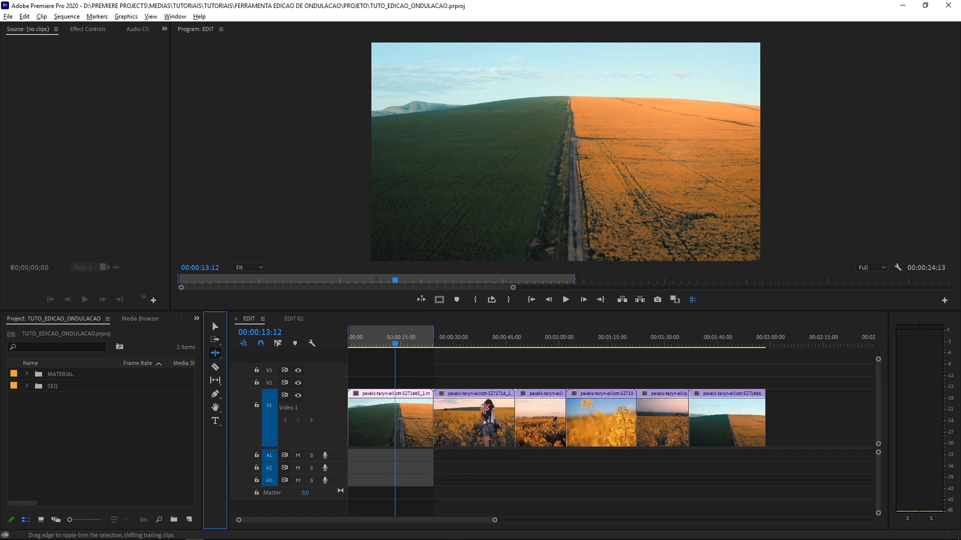
pyautogui.moveTo(431, 404); pyautogui.dragTo(393, 406)
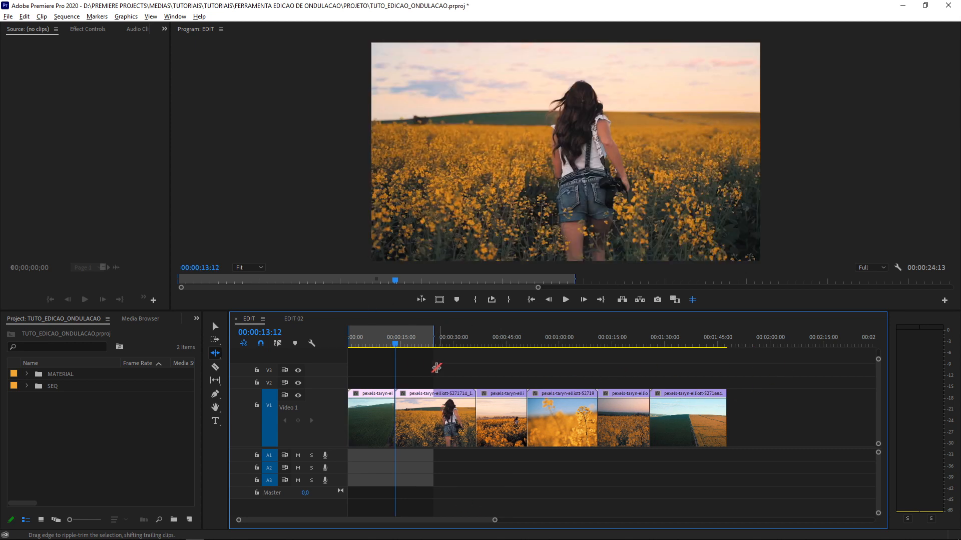
pyautogui.press('=')
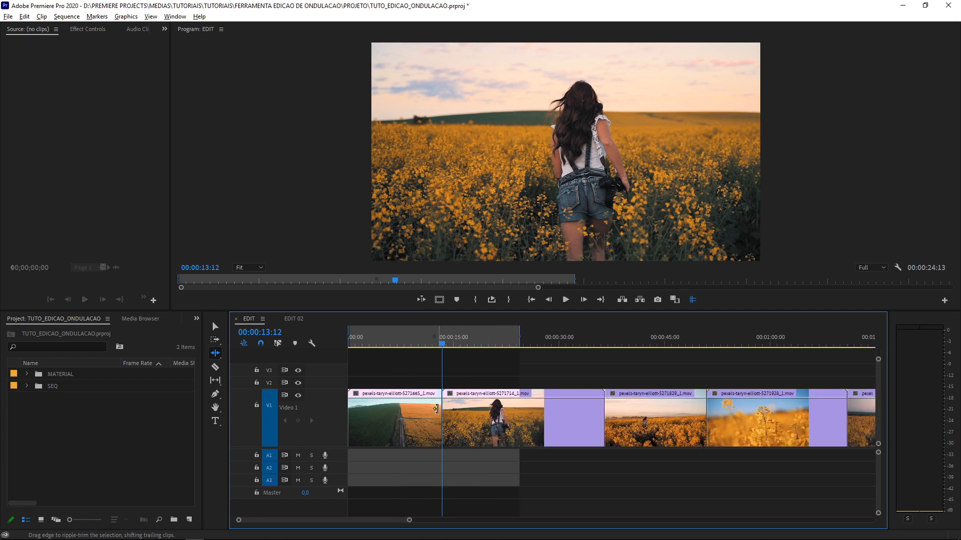
pyautogui.moveTo(435, 409); pyautogui.dragTo(550, 426)
pyautogui.press('-')
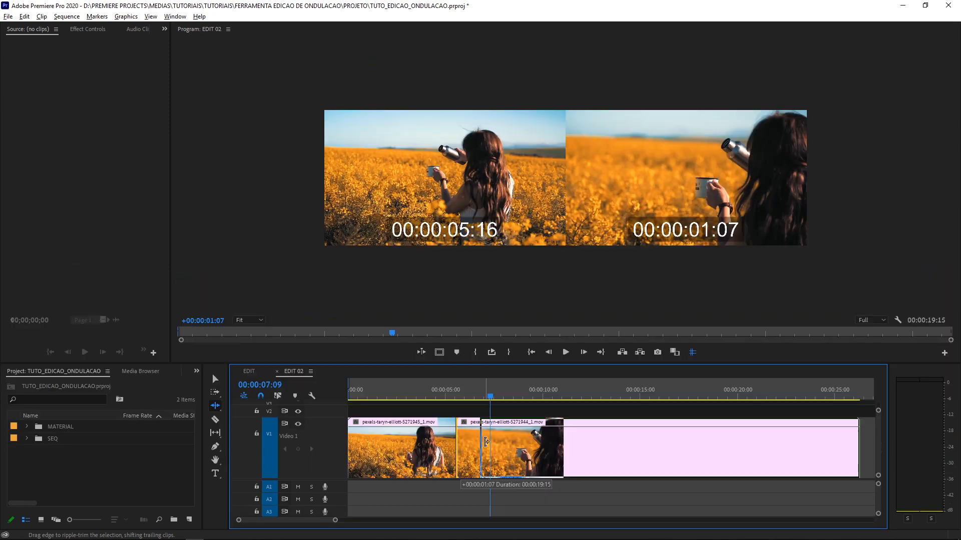
# - Review the pouring action in both EDIT 02 clips by playing the close-up from 00:00:38:29 and scrubbing through the wide shot
pyautogui.moveTo(484, 440); pyautogui.dragTo(507, 440)
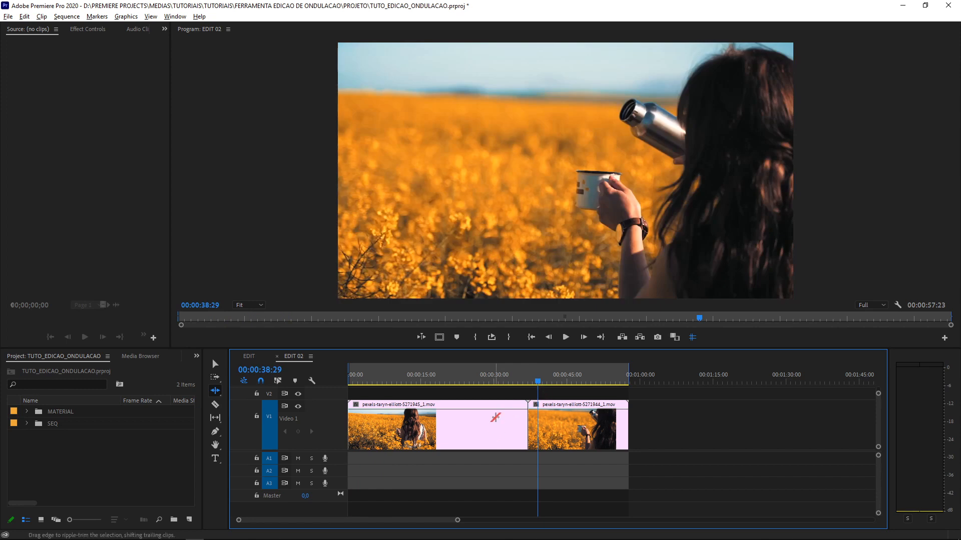
pyautogui.press('space')
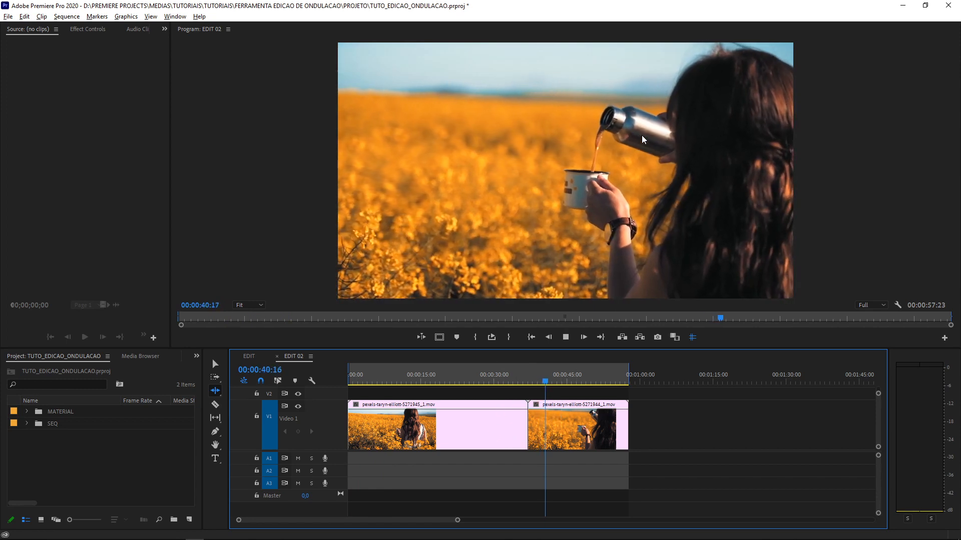
pyautogui.press('space')
pyautogui.moveTo(556, 382); pyautogui.dragTo(423, 383)
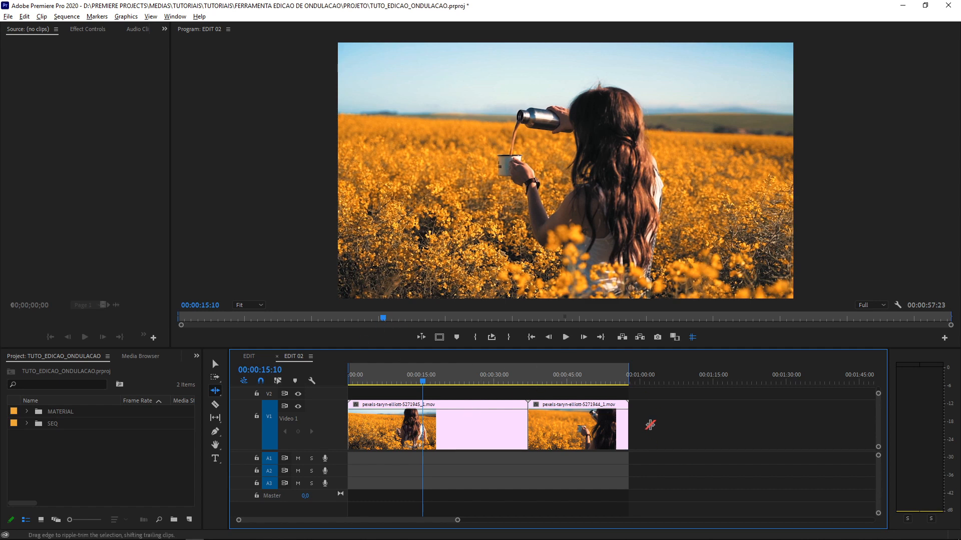
pyautogui.click(390, 382)
pyautogui.moveTo(391, 382); pyautogui.dragTo(366, 376)
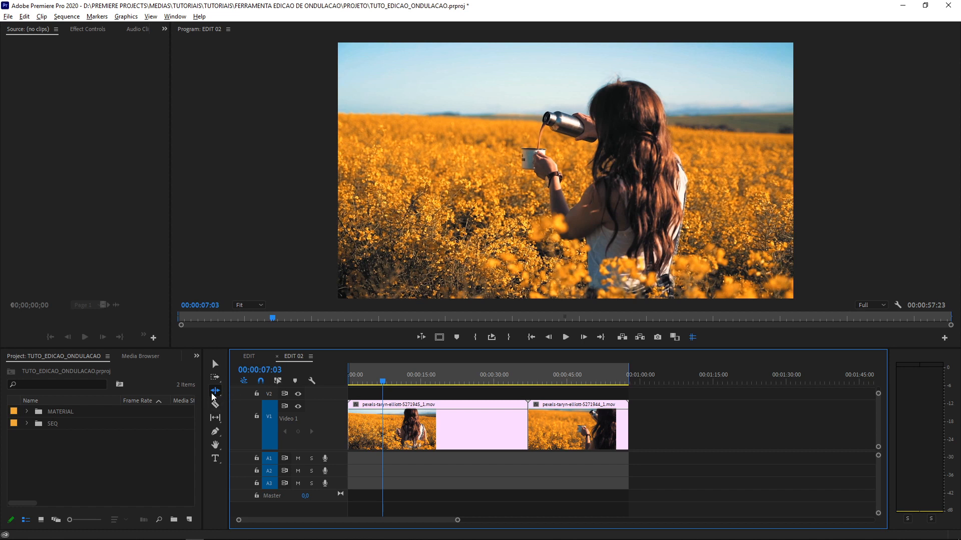
# - Save the project and use Ripple Edit to shorten the wide shot's end to about 5.5 seconds
pyautogui.click(214, 391)
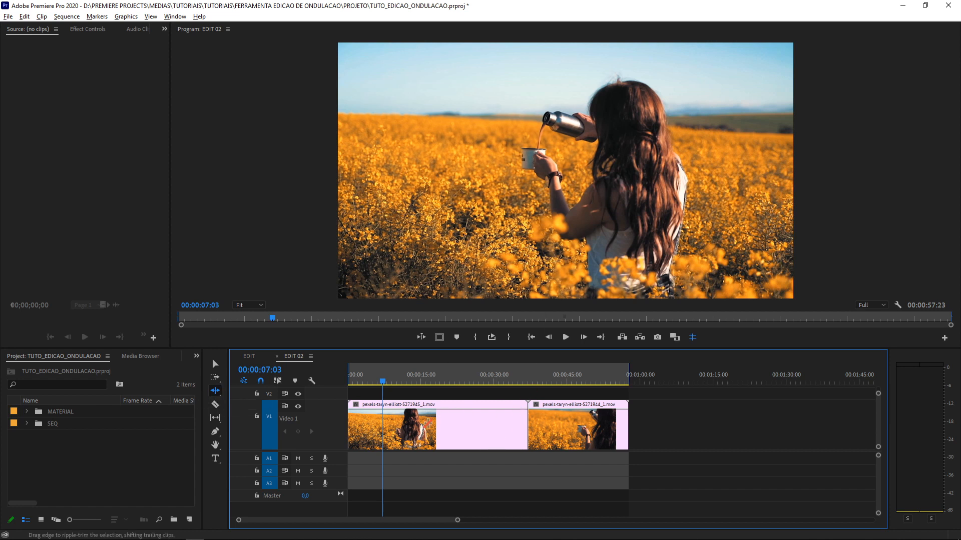
pyautogui.hotkey('ctrl', 's')
pyautogui.moveTo(523, 426); pyautogui.dragTo(371, 411)
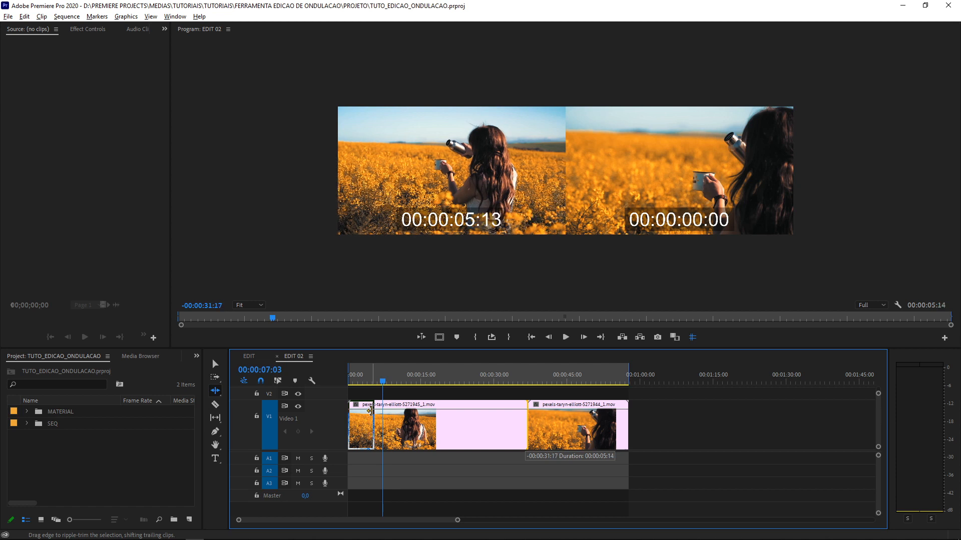
pyautogui.moveTo(371, 412); pyautogui.dragTo(371, 411)
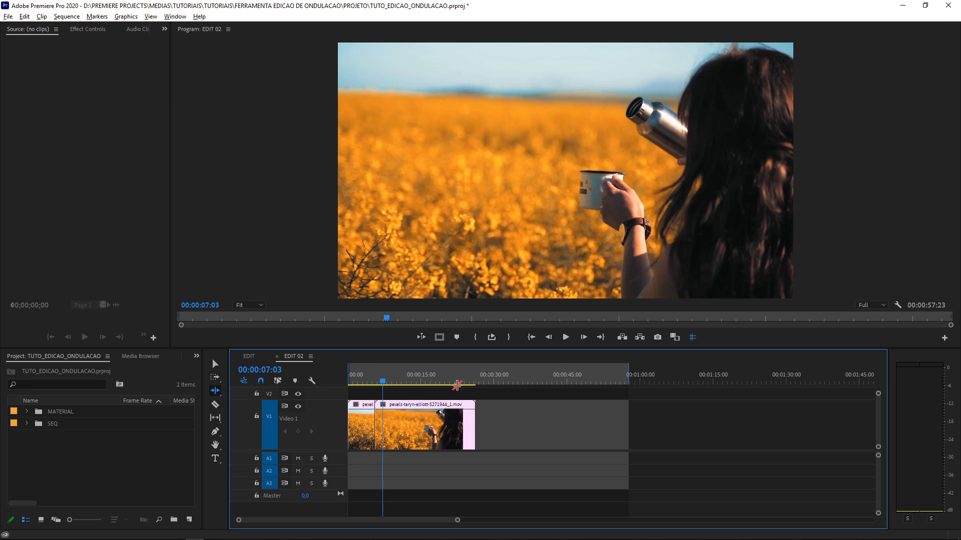
# - Find the pouring moment in the close-up and ripple-trim 00:00:01:07 off that clip's start
pyautogui.moveTo(470, 348); pyautogui.dragTo(445, 363)
pyautogui.click(393, 399)
pyautogui.moveTo(394, 405); pyautogui.dragTo(384, 407)
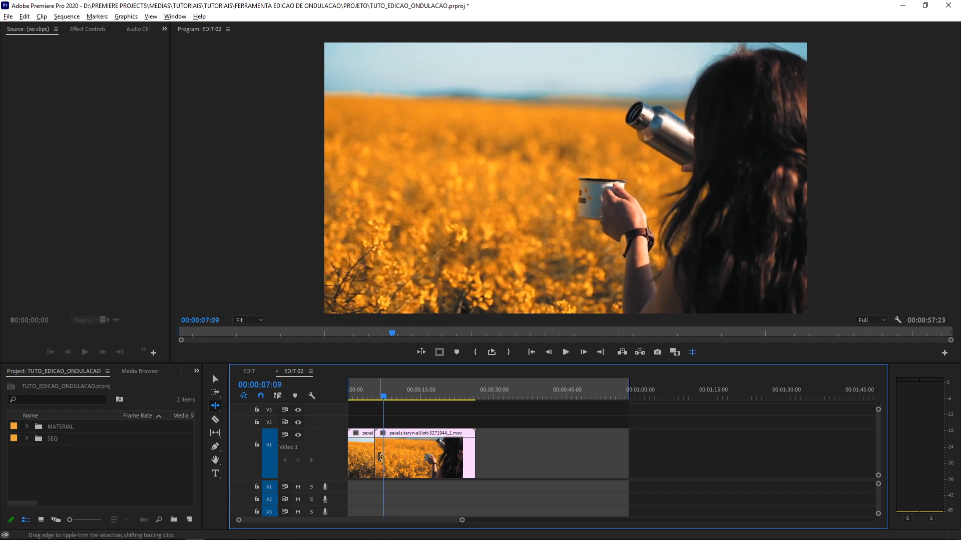
pyautogui.press('=')
pyautogui.press('=')
pyautogui.moveTo(457, 450); pyautogui.dragTo(485, 456)
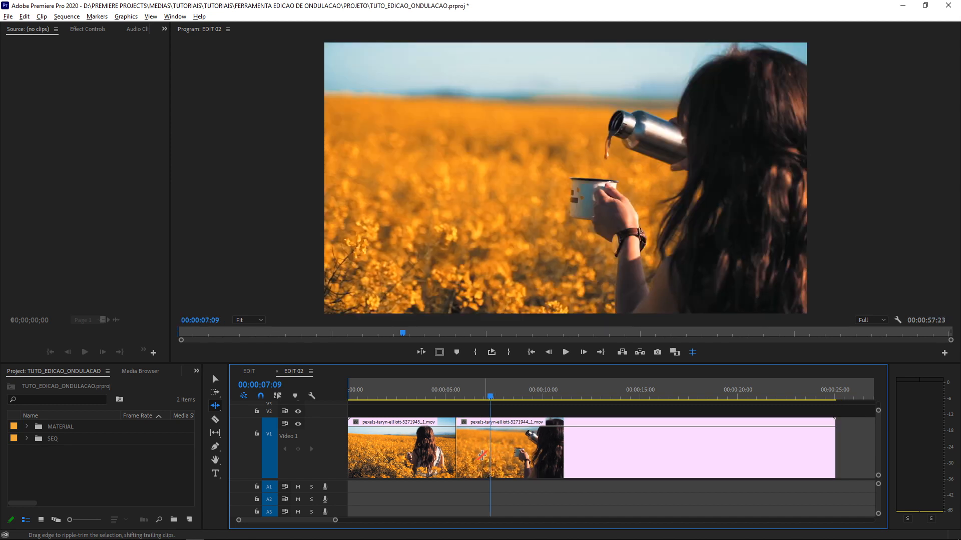
# - Open the ripple edit point between the two clips in trim mode and select the outgoing clip's side
pyautogui.moveTo(490, 396); pyautogui.dragTo(446, 396)
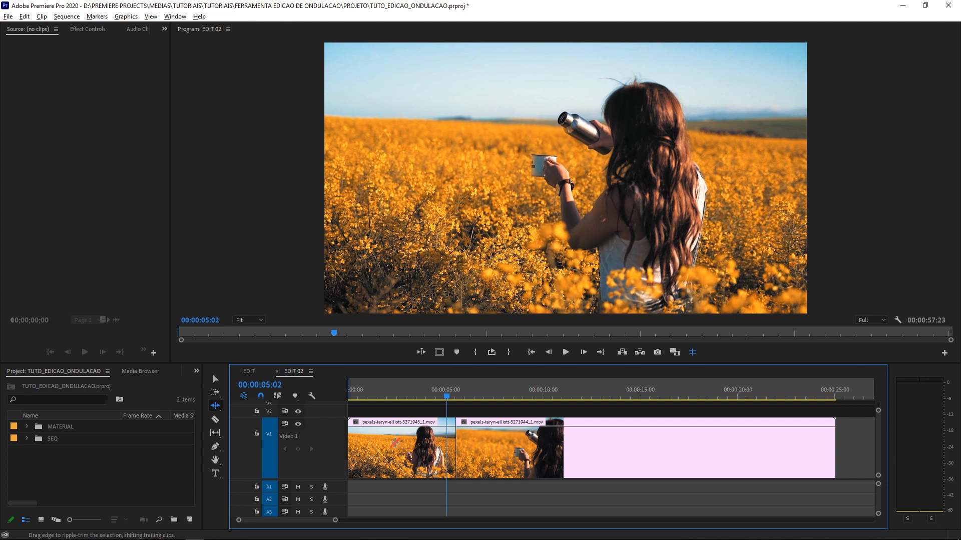
pyautogui.click(218, 411)
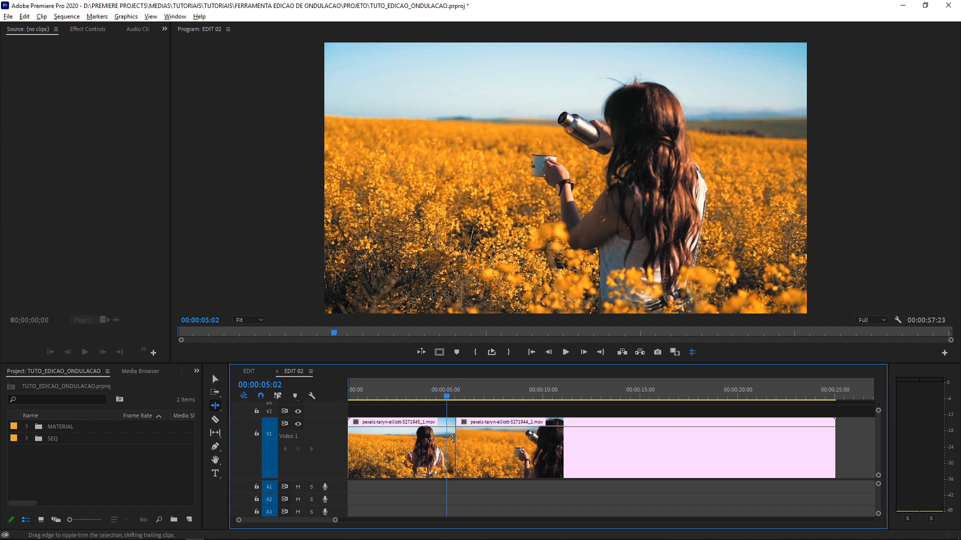
pyautogui.click(455, 438)
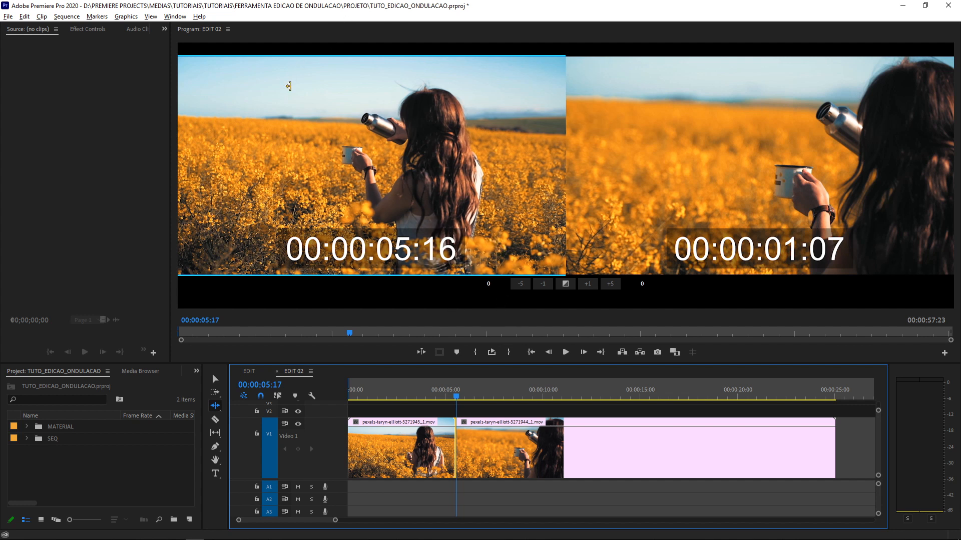
pyautogui.click(288, 86)
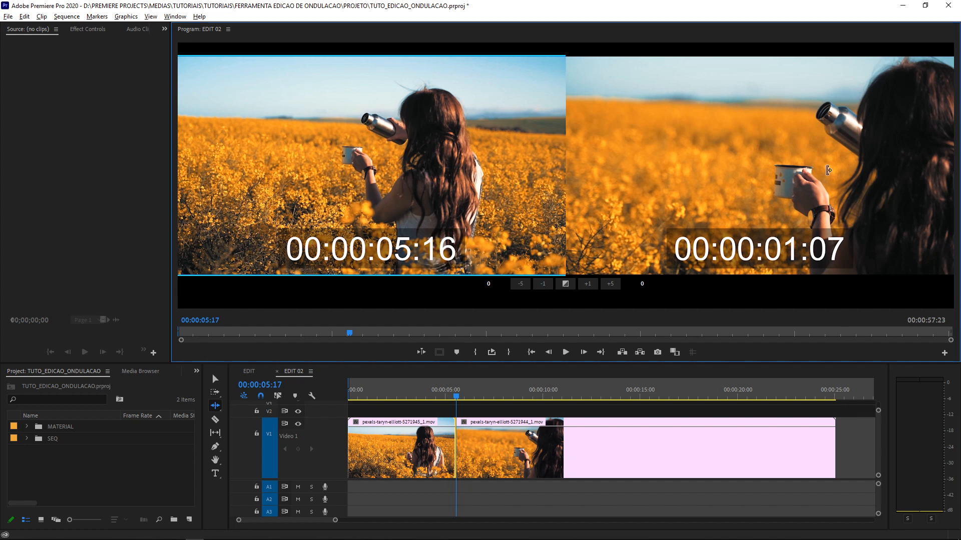
pyautogui.click(680, 169)
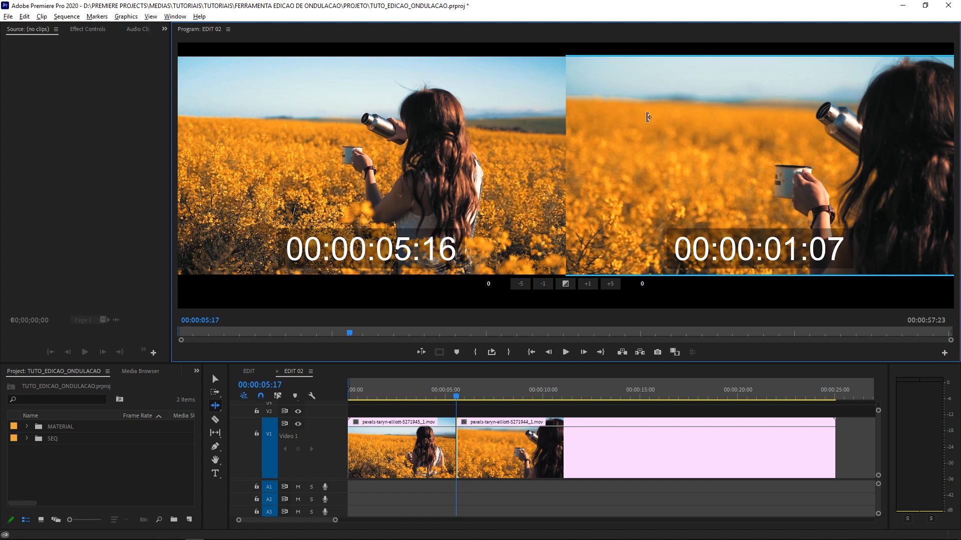
pyautogui.click(269, 144)
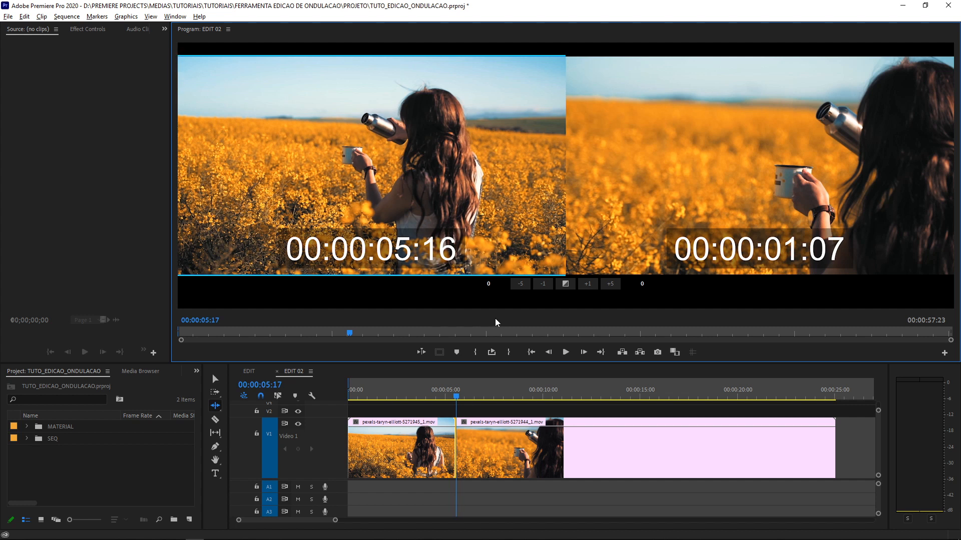
# - Trim the outgoing clip's end backward, mostly in five-frame increments, to an offset of about -38 frames
pyautogui.click(520, 284)
pyautogui.click(521, 284)
pyautogui.click(520, 284)
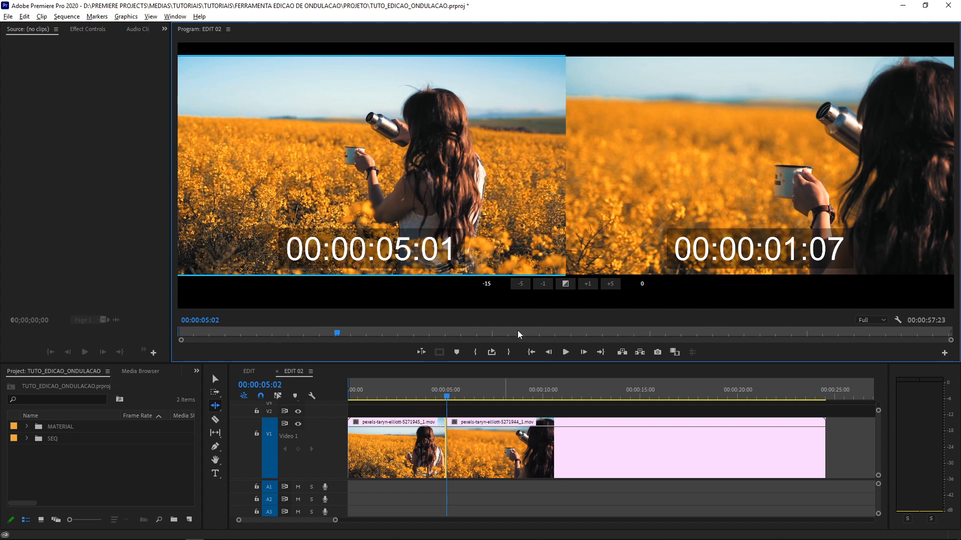
pyautogui.click(521, 284)
pyautogui.click(520, 284)
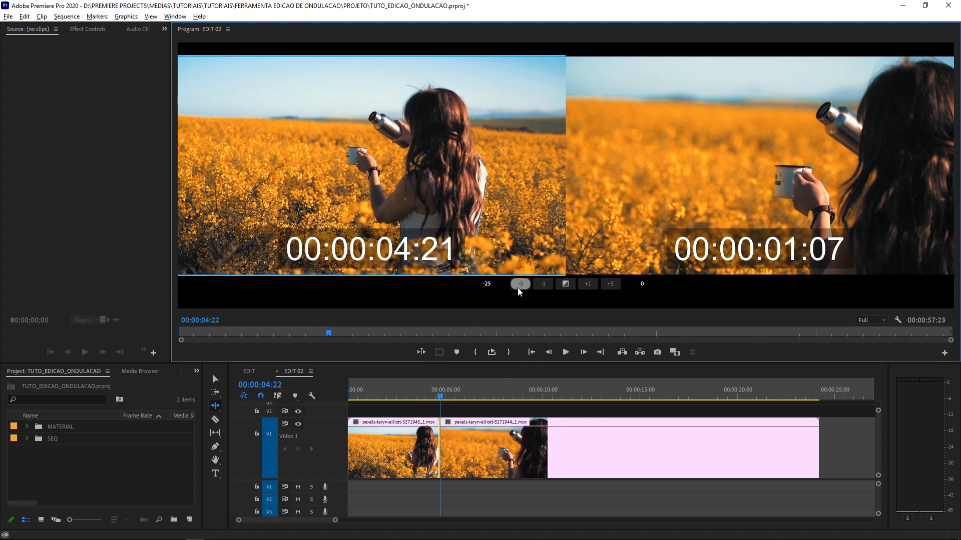
pyautogui.click(521, 284)
pyautogui.click(520, 285)
pyautogui.click(521, 284)
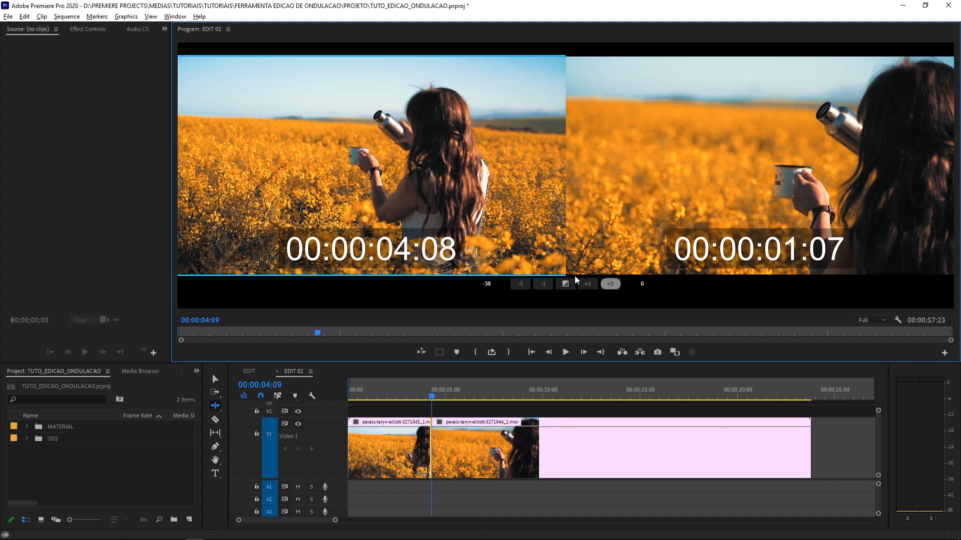
# - Trim the outgoing clip's end forward in one-frame and five-frame increments to a total offset of +17 frames
pyautogui.click(588, 284)
pyautogui.click(588, 284)
pyautogui.click(588, 284)
pyautogui.click(588, 284)
pyautogui.click(588, 284)
pyautogui.click(610, 284)
pyautogui.click(610, 284)
pyautogui.click(610, 284)
pyautogui.click(610, 284)
pyautogui.click(610, 284)
pyautogui.click(610, 284)
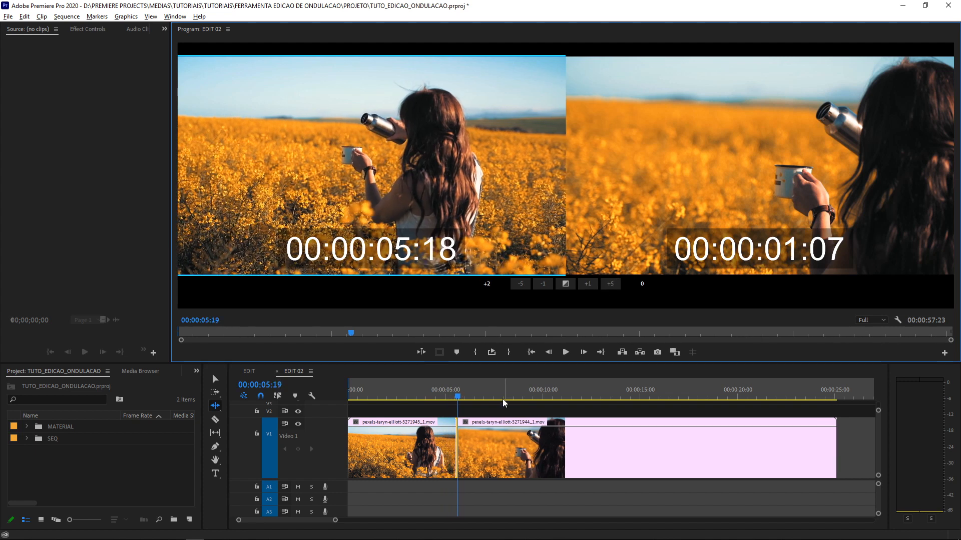
pyautogui.click(604, 286)
pyautogui.click(604, 286)
pyautogui.click(604, 286)
# - Widen the Program monitor and extend the outgoing clip frame by frame to a total offset of +25 frames
pyautogui.moveTo(171, 299); pyautogui.dragTo(109, 300)
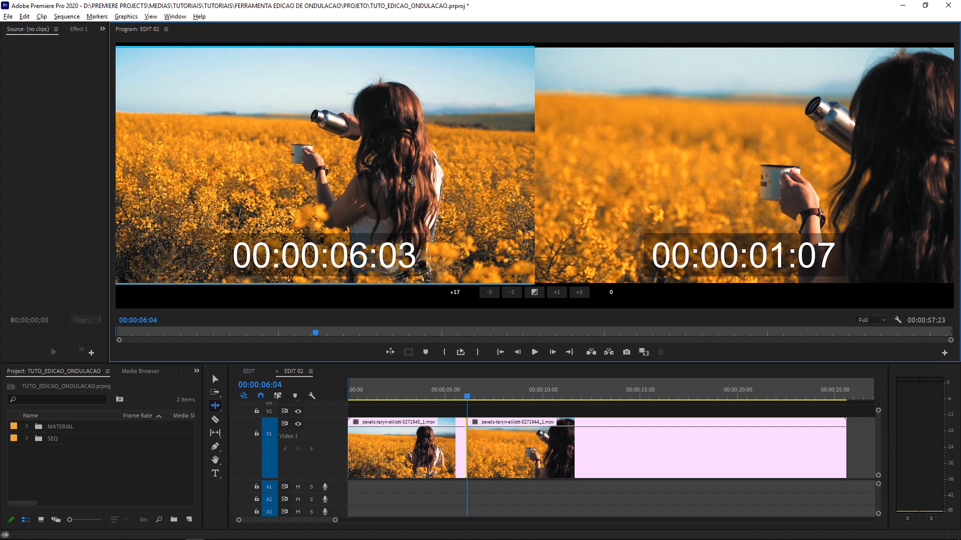
pyautogui.click(559, 290)
pyautogui.click(558, 291)
pyautogui.click(559, 290)
pyautogui.click(558, 290)
pyautogui.click(559, 290)
pyautogui.click(558, 290)
pyautogui.click(558, 290)
pyautogui.click(558, 290)
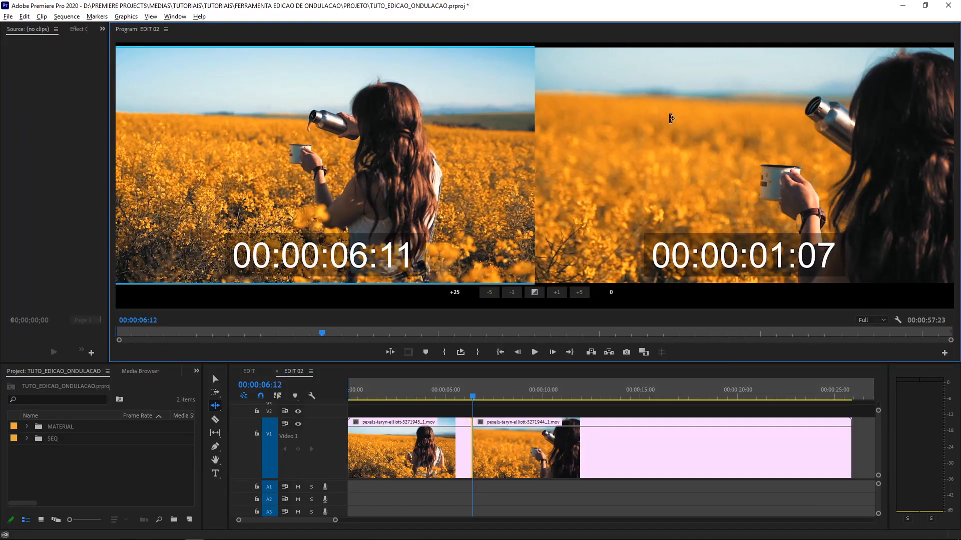
# - Select the incoming clip's side and trim its start forward in five-frame increments to an offset of +50 frames
pyautogui.click(589, 165)
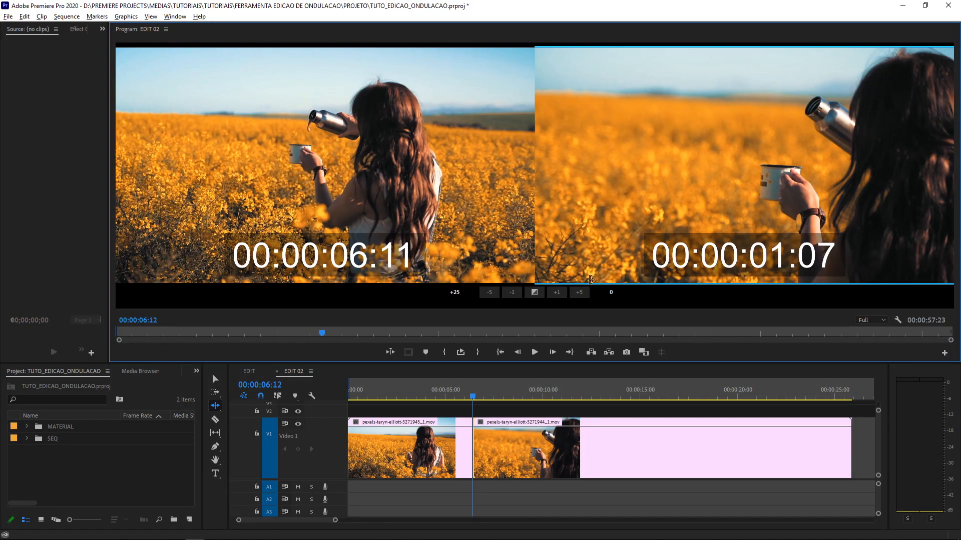
pyautogui.click(580, 292)
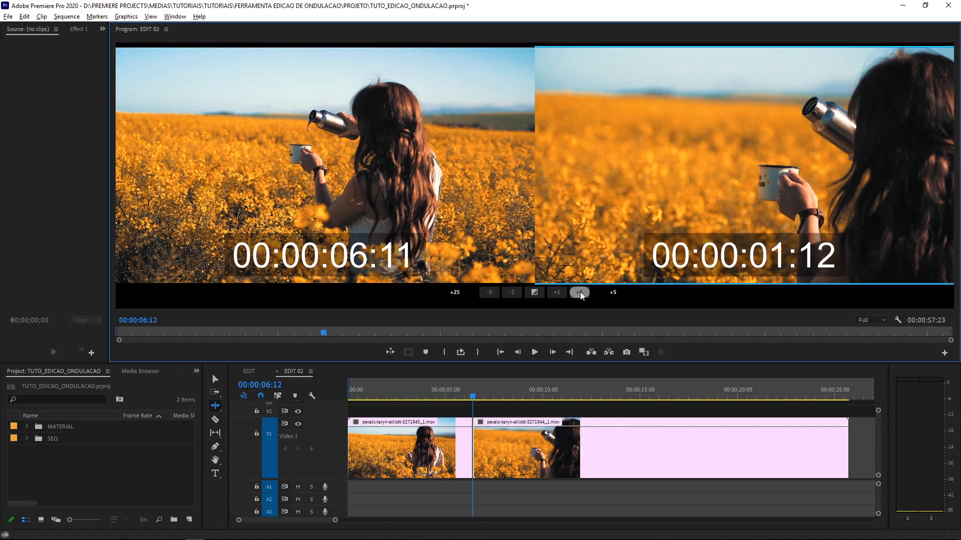
pyautogui.click(580, 292)
pyautogui.click(580, 292)
pyautogui.click(579, 292)
pyautogui.click(580, 292)
pyautogui.click(579, 292)
pyautogui.click(580, 293)
pyautogui.click(579, 292)
pyautogui.click(579, 292)
pyautogui.click(579, 293)
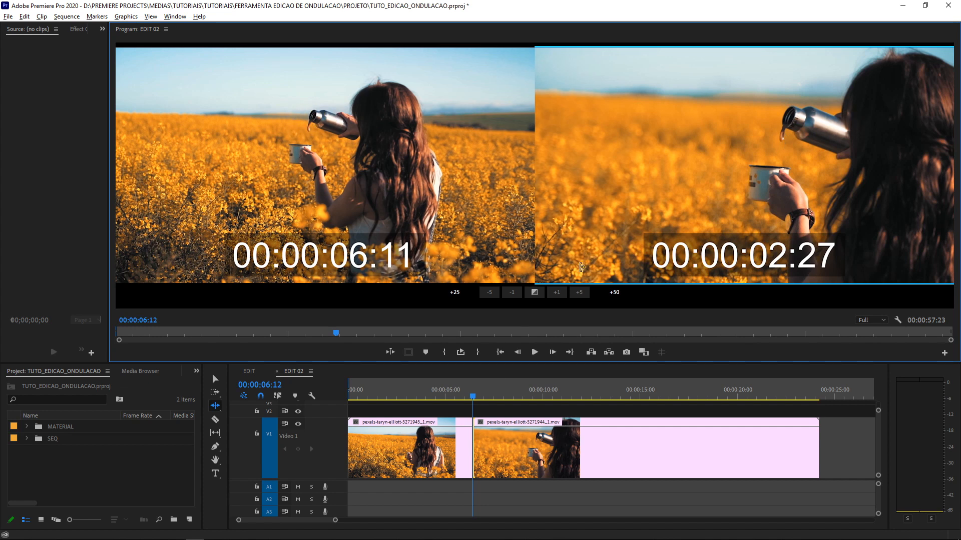
# - Fine-tune the incoming clip's start one frame at a time to an offset of +53 frames and leave trim mode
pyautogui.click(560, 294)
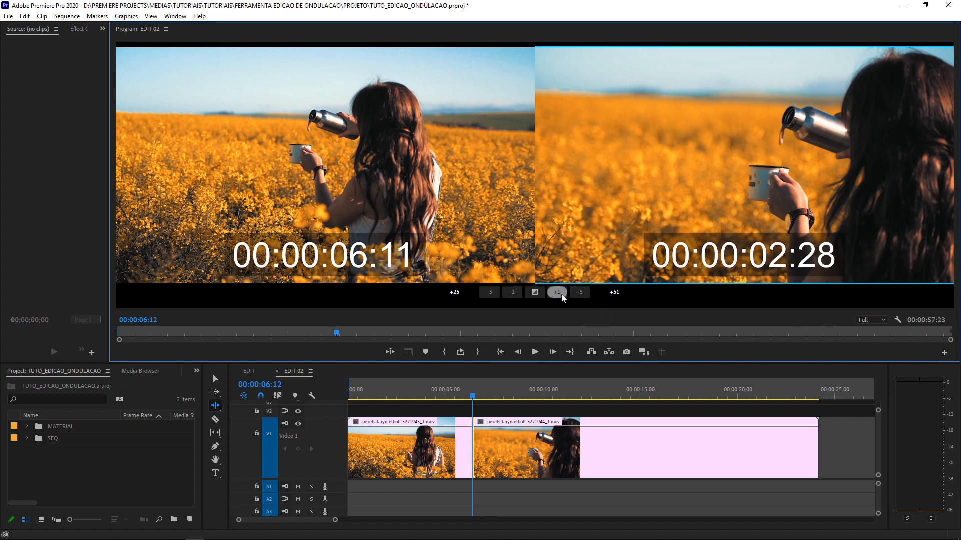
pyautogui.click(561, 294)
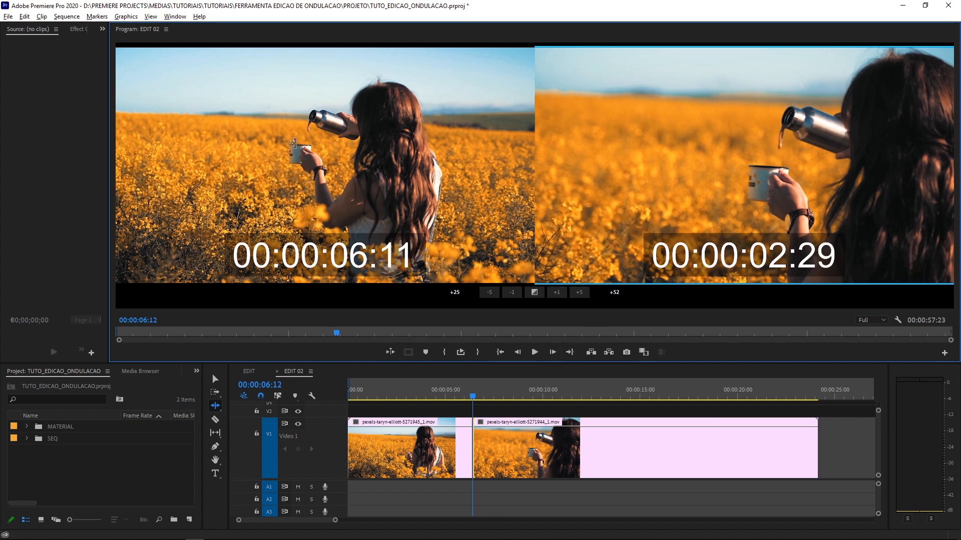
pyautogui.click(558, 293)
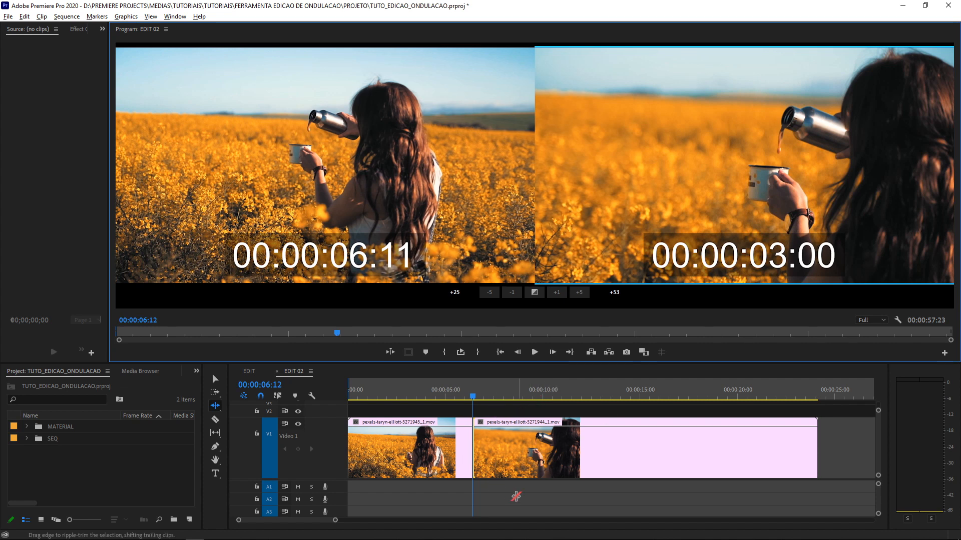
pyautogui.click(839, 422)
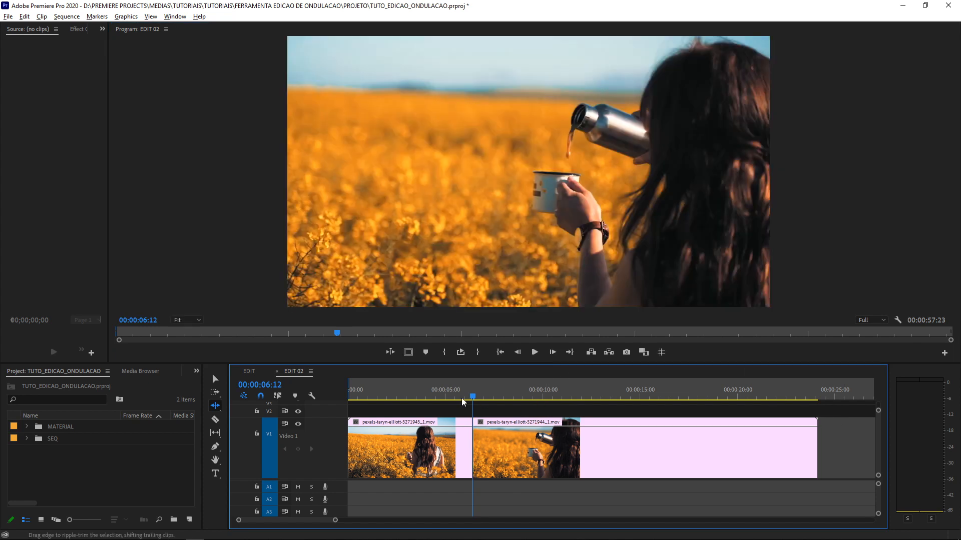
# - Play the sequence across the cut twice in the maximized Program monitor, starting around 00:00:04, to check the match of the pouring action
pyautogui.click(426, 393)
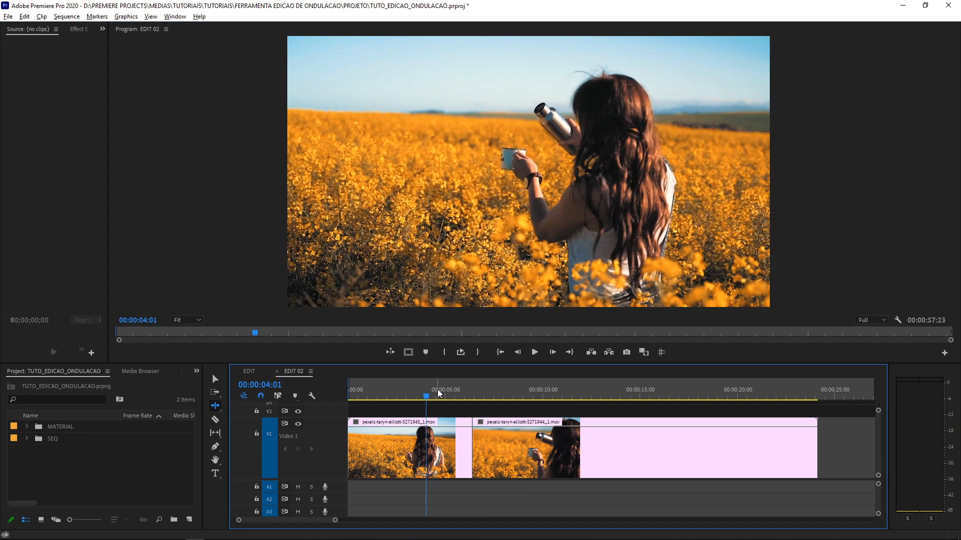
pyautogui.press('`')
pyautogui.press('space')
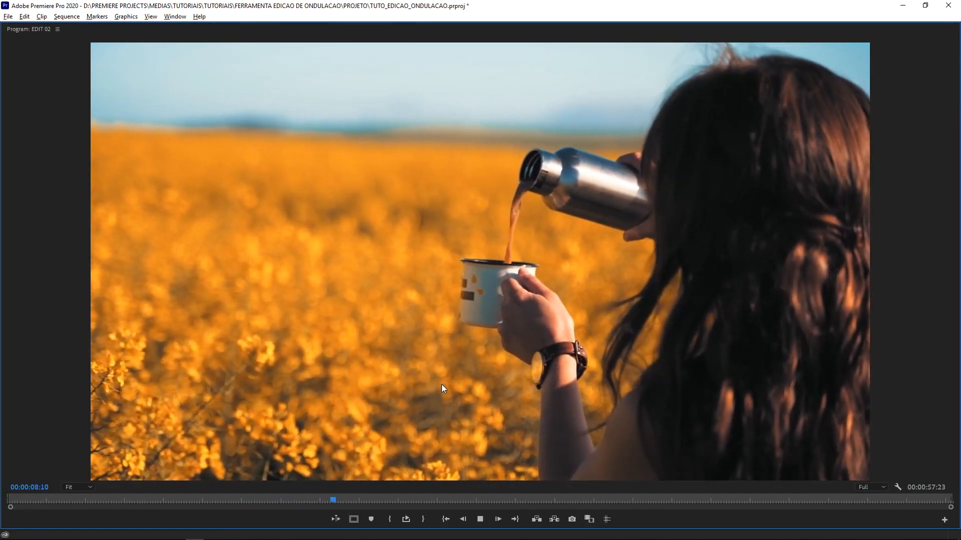
pyautogui.press('space')
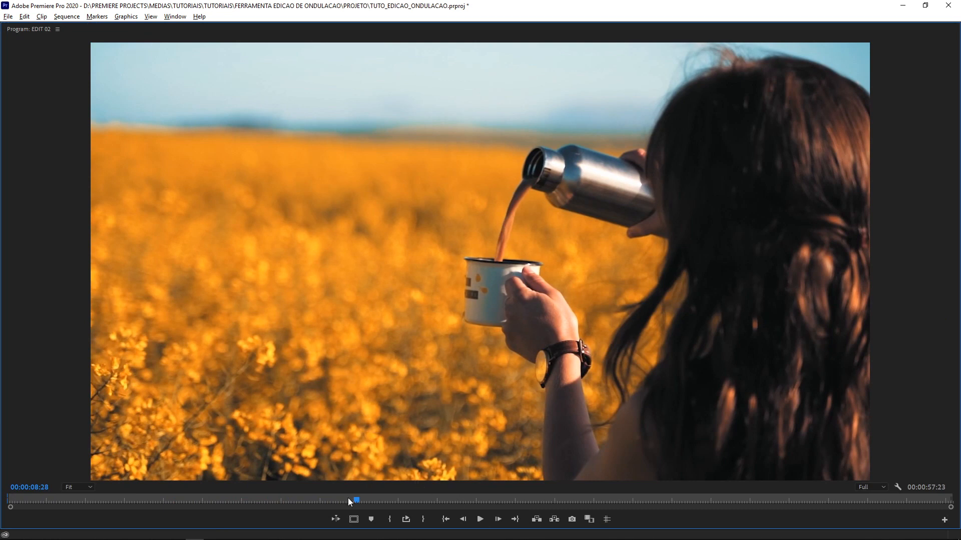
pyautogui.moveTo(345, 500); pyautogui.dragTo(189, 502)
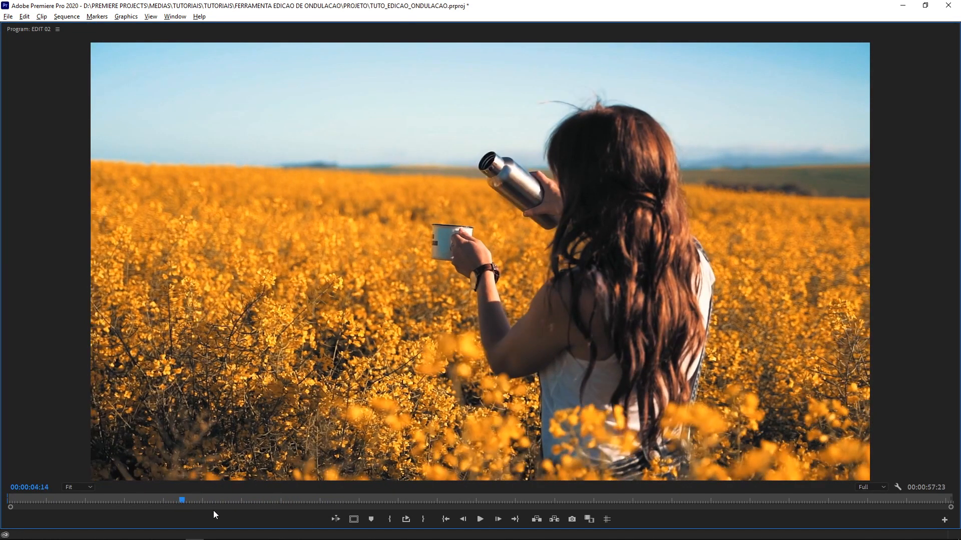
pyautogui.press('`')
pyautogui.press('space')
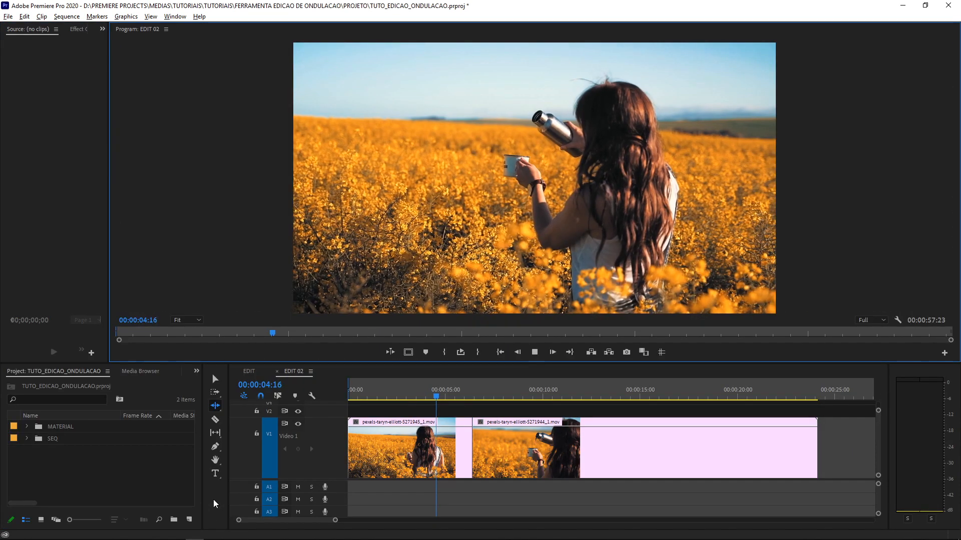
pyautogui.press('`')
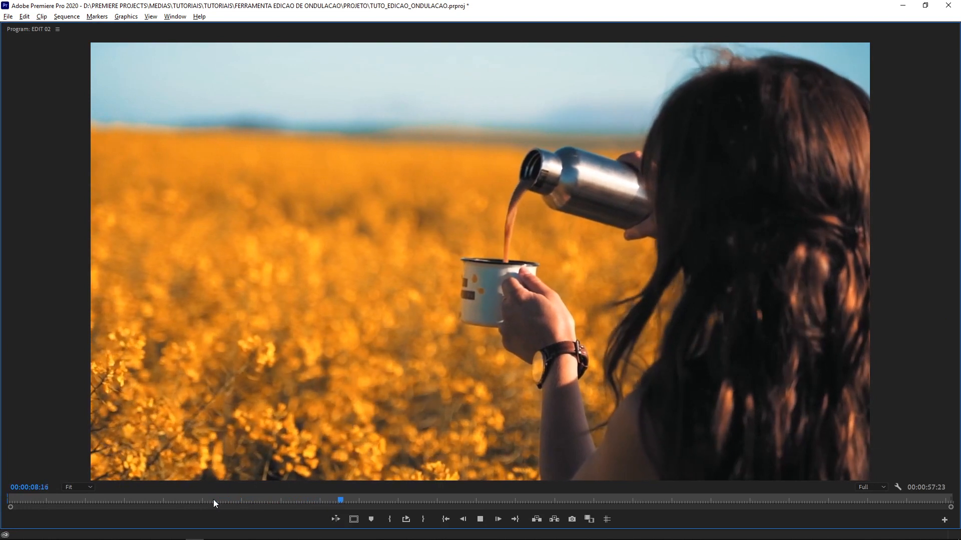
pyautogui.press('space')
pyautogui.press('`')
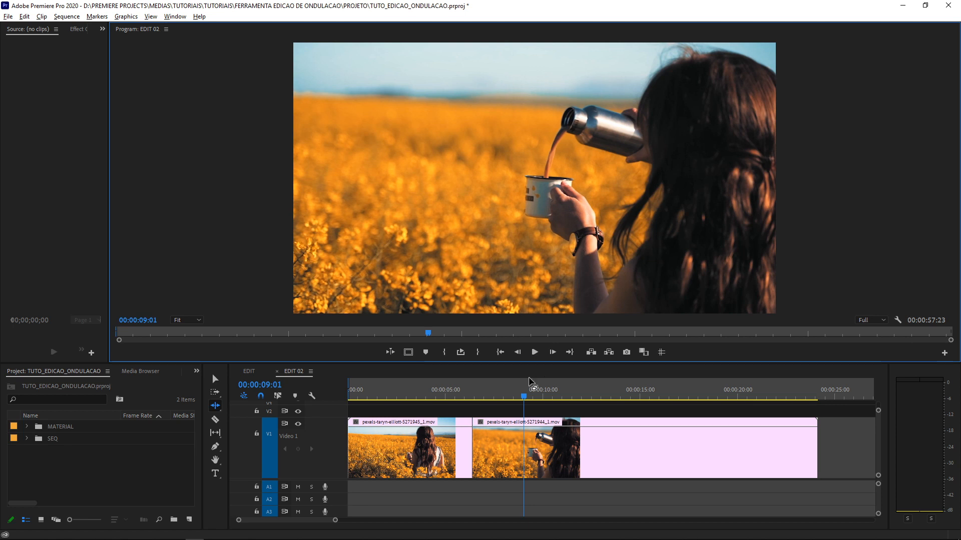
# - Save the project with the ripple-trimmed EDIT 02 sequence
pyautogui.click(486, 404)
pyautogui.press('=')
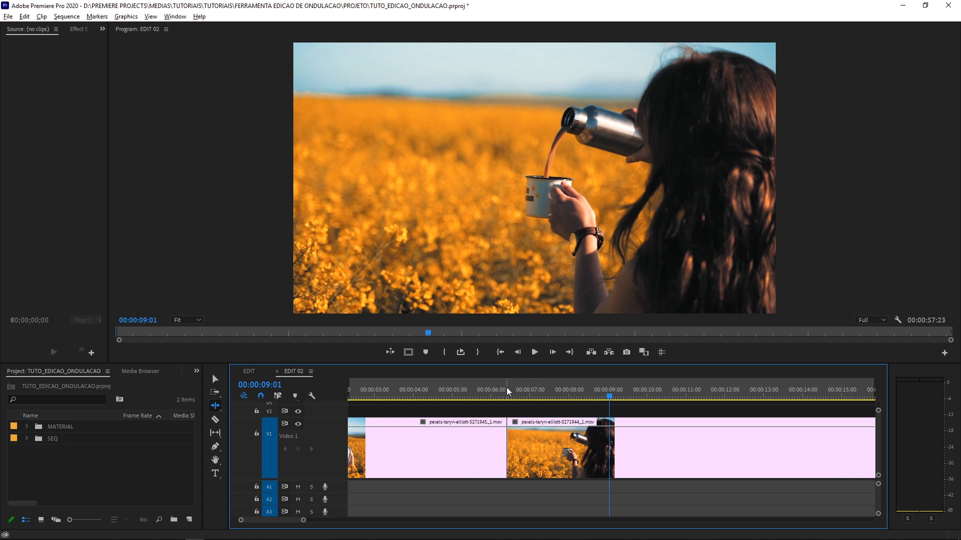
pyautogui.hotkey('ctrl', 's')
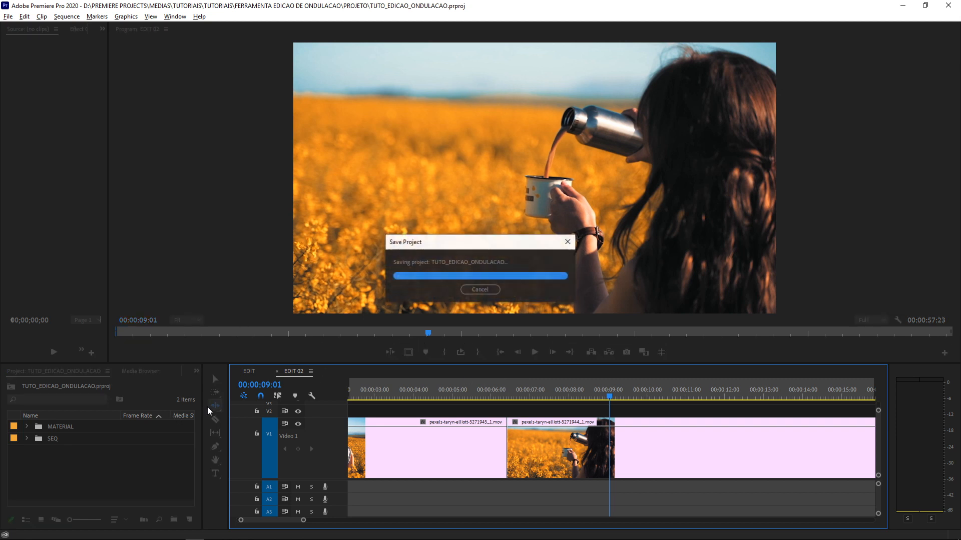
# - Switch to the Rolling Edit tool and roll the cut between the two clips about 5 frames later
pyautogui.click(215, 406)
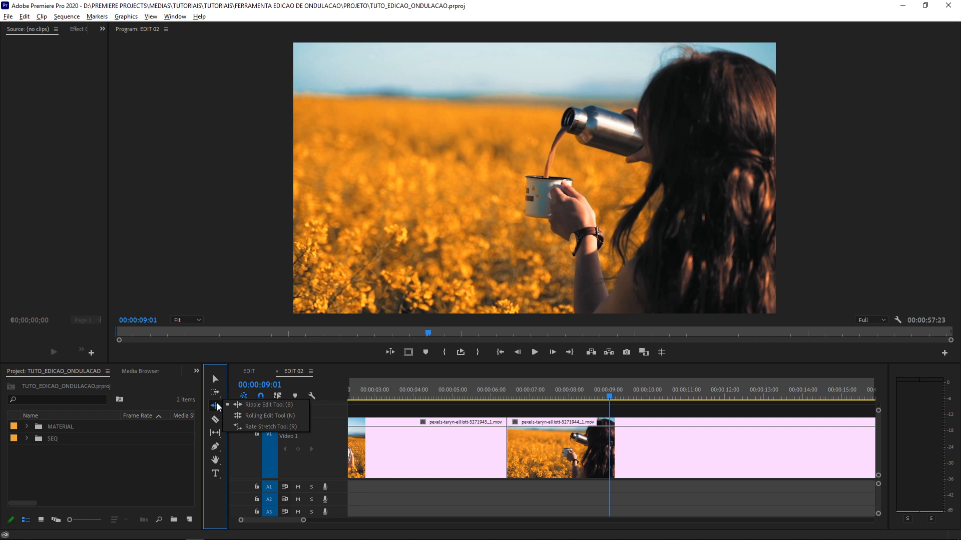
pyautogui.click(259, 416)
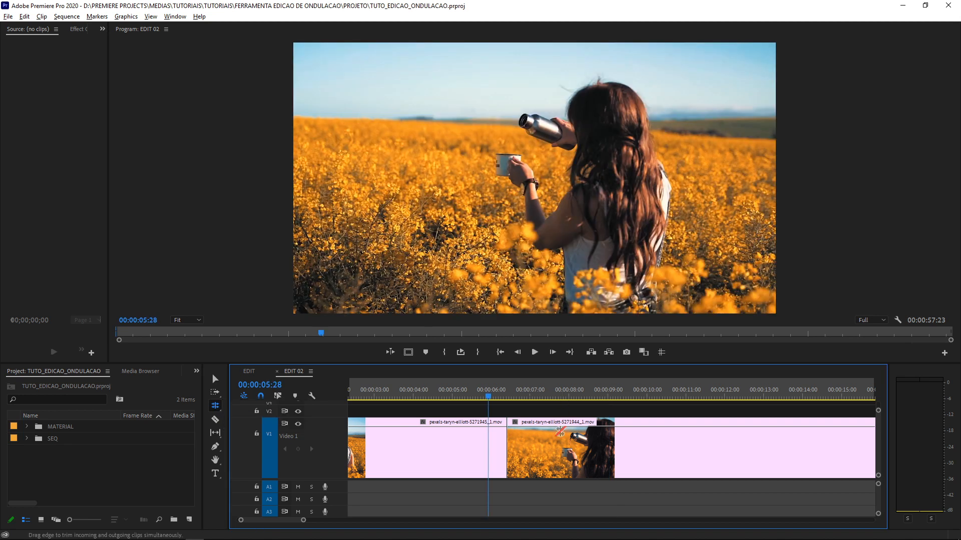
pyautogui.click(507, 448)
pyautogui.moveTo(507, 448)
pyautogui.mouseDown()
pyautogui.moveTo(527, 447)
pyautogui.moveTo(490, 445)
pyautogui.moveTo(531, 440)
pyautogui.moveTo(481, 438)
pyautogui.moveTo(513, 439)
pyautogui.mouseUp()
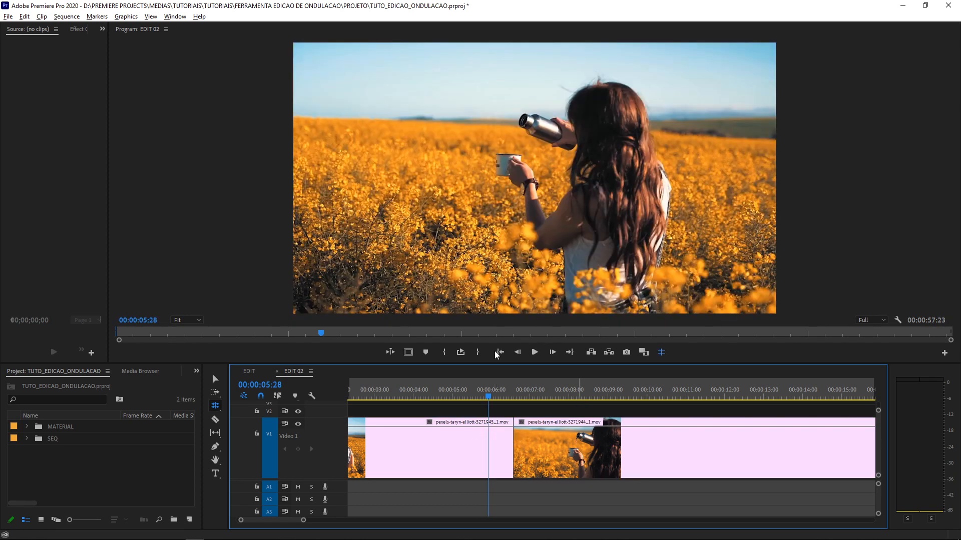
# - Open trim mode on the cut between the two V1 clips with the Rolling Edit tool
pyautogui.click(503, 390)
pyautogui.click(514, 444)
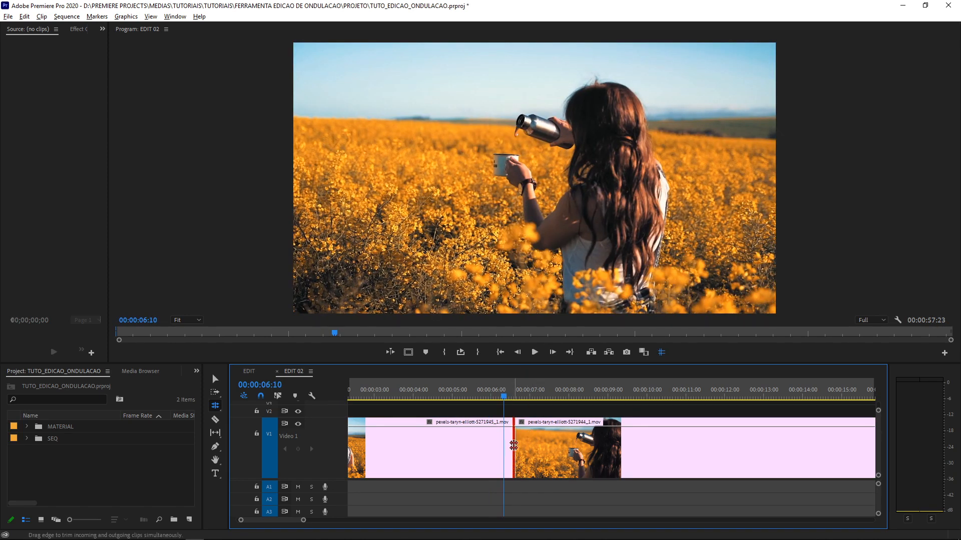
pyautogui.doubleClick(514, 445)
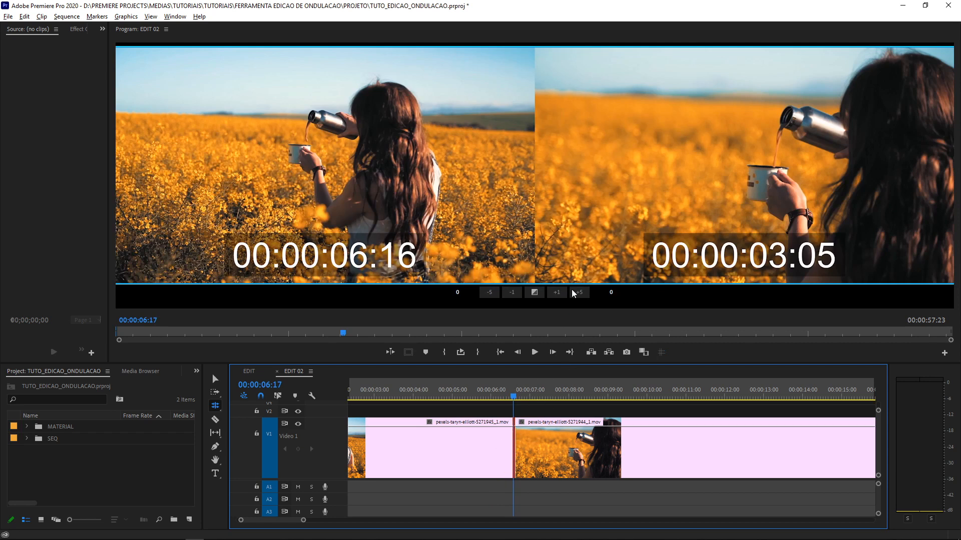